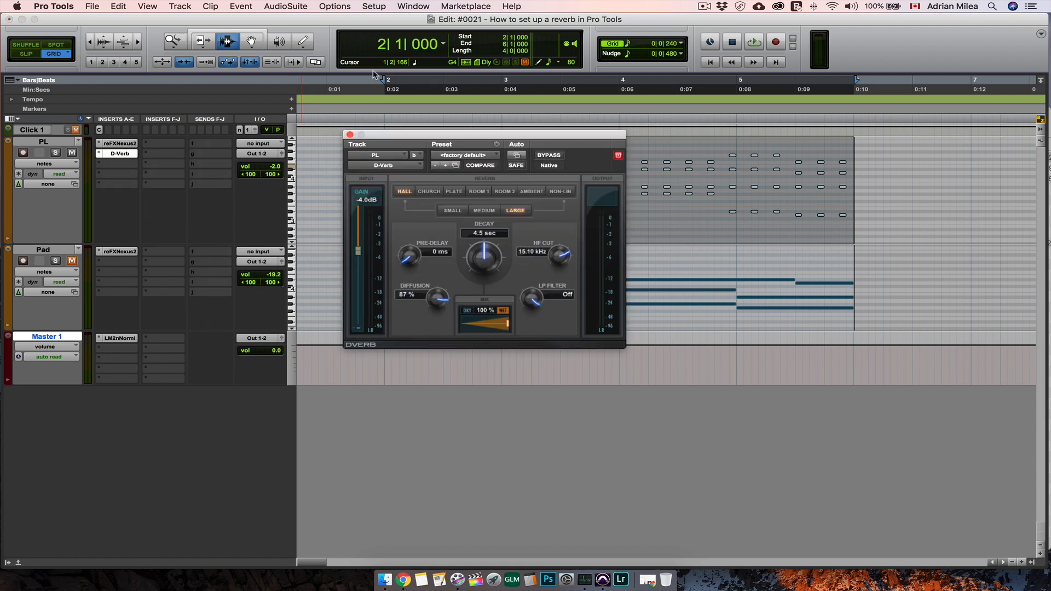
# - Set the PL track's D-Verb to Medium size, 2.0 sec decay and a 15.64 kHz LP filter, and audition the loop
pyautogui.moveTo(403, 136); pyautogui.dragTo(491, 140)
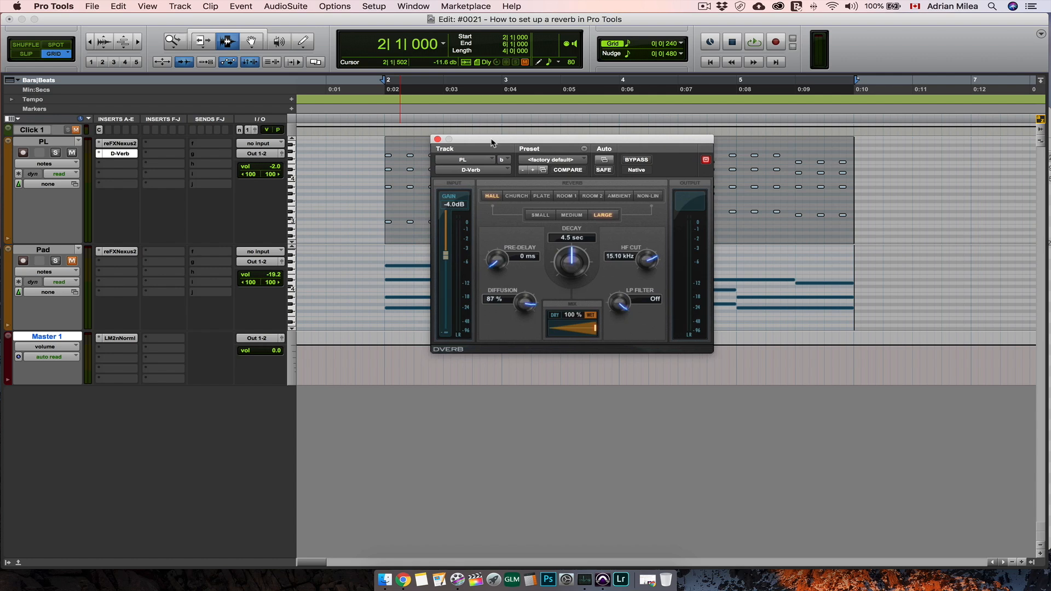
pyautogui.click(572, 216)
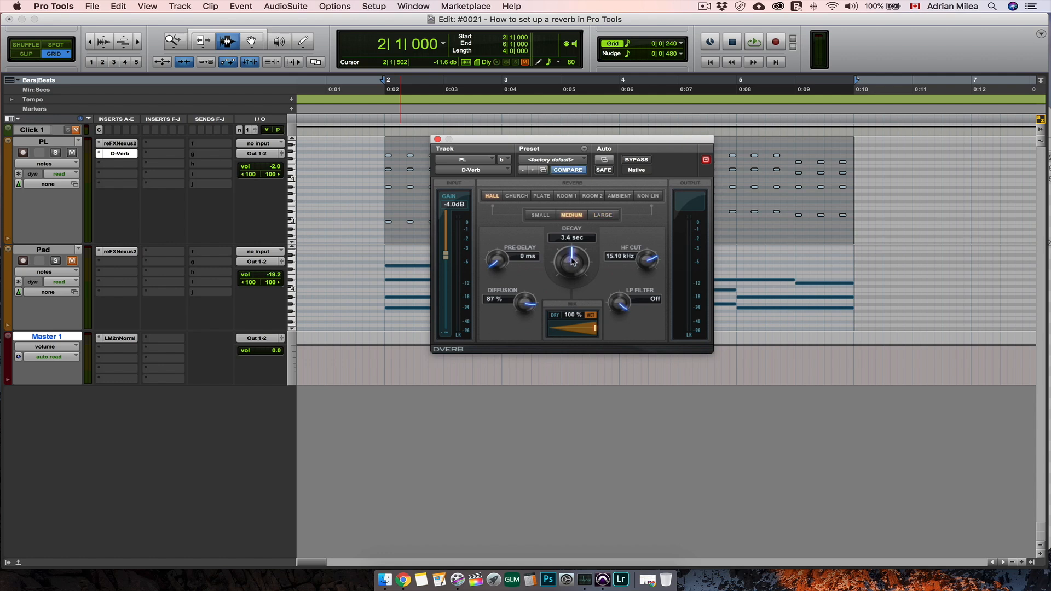
pyautogui.moveTo(572, 261)
pyautogui.mouseDown()
pyautogui.moveTo(569, 270)
pyautogui.moveTo(570, 260)
pyautogui.mouseUp()
pyautogui.moveTo(620, 304); pyautogui.dragTo(616, 340)
pyautogui.press('space')
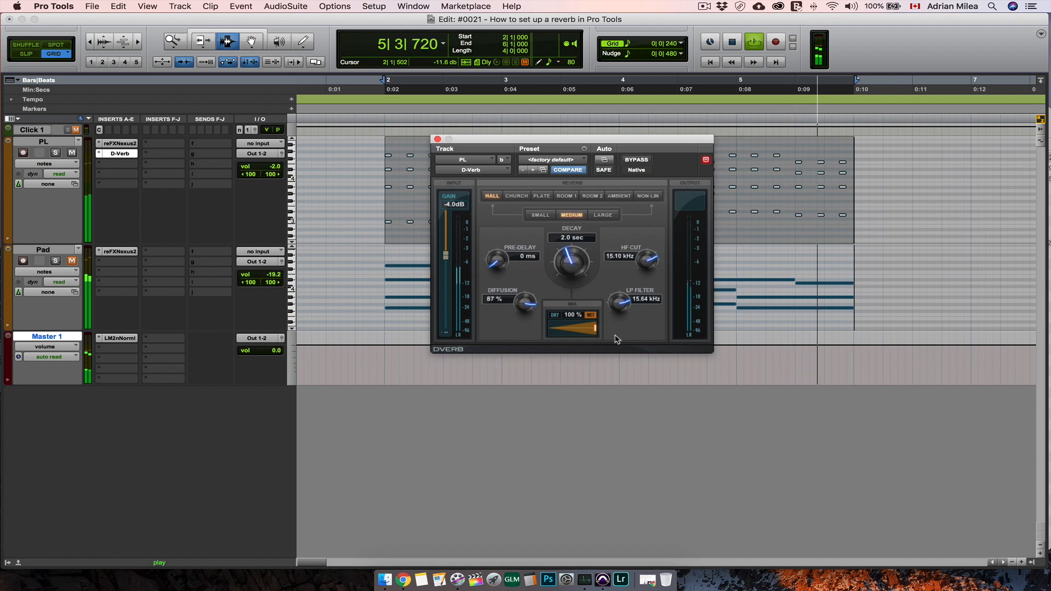
pyautogui.press('space')
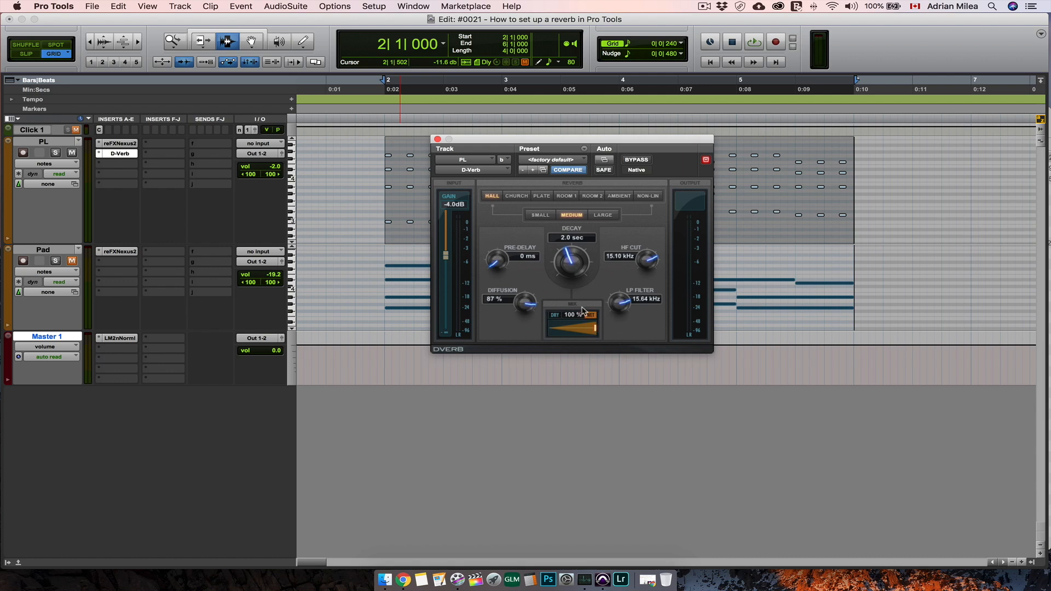
# - Lower the D-Verb wet/dry mix on the PL track to 47 % while the loop plays
pyautogui.press('space')
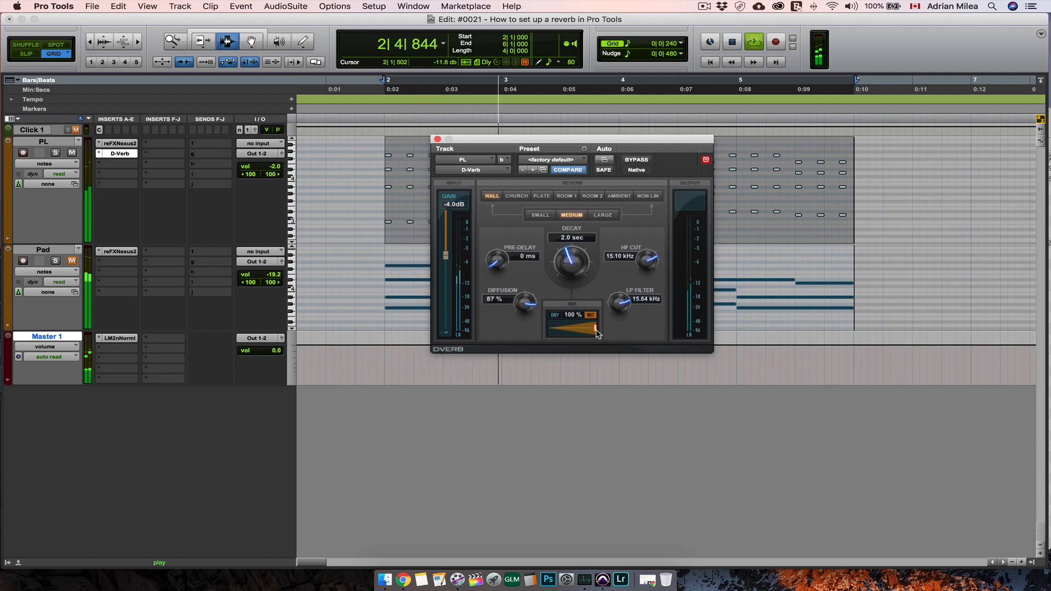
pyautogui.moveTo(595, 332); pyautogui.dragTo(566, 337)
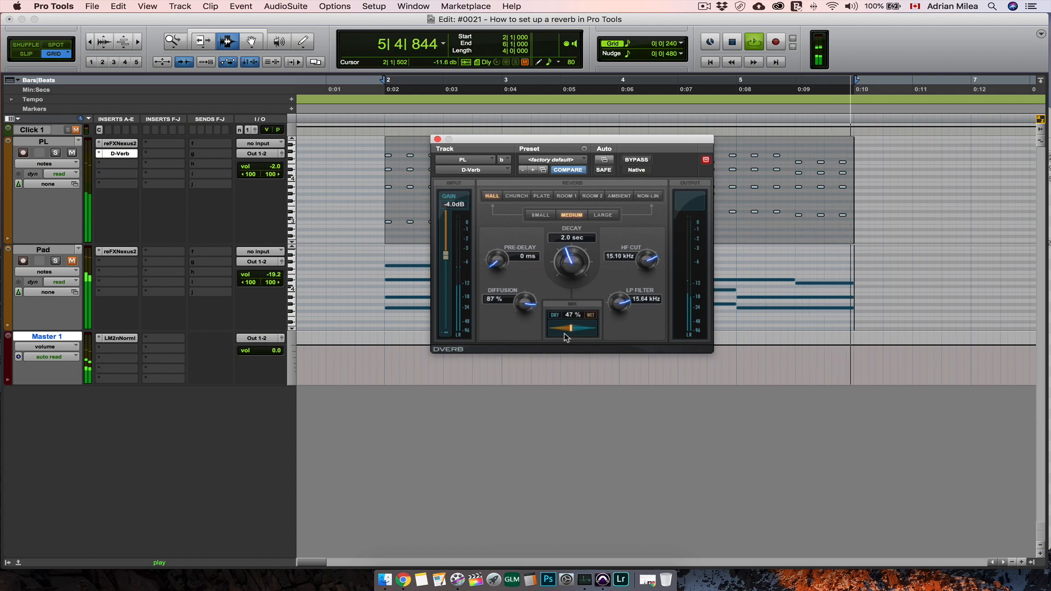
pyautogui.press('space')
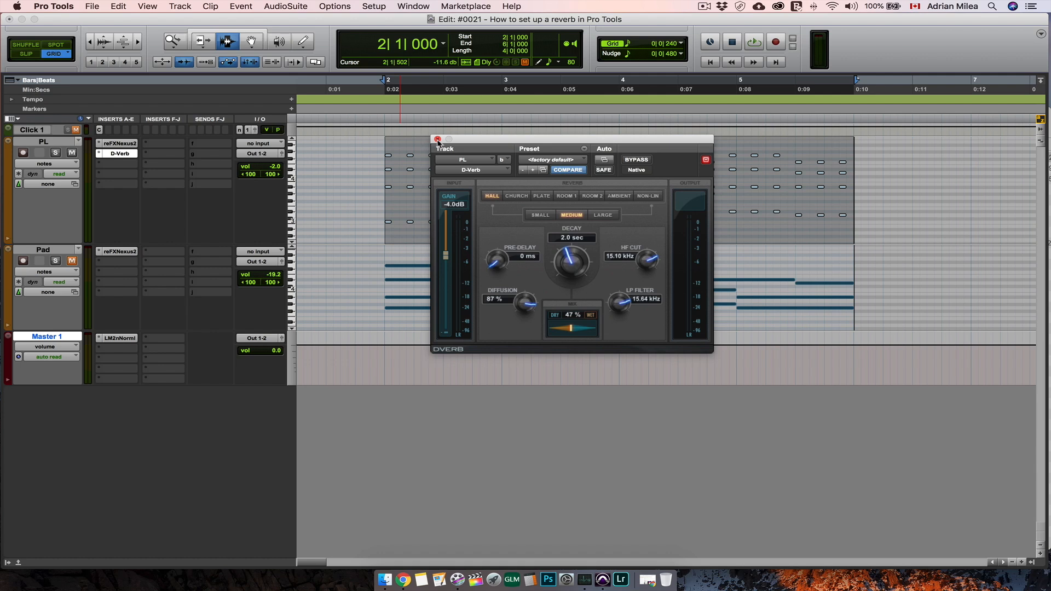
# - Create one new stereo Aux Input track in the session
pyautogui.click(181, 7)
pyautogui.click(188, 18)
pyautogui.click(459, 206)
pyautogui.click(459, 220)
pyautogui.click(536, 205)
pyautogui.click(536, 217)
pyautogui.click(680, 230)
# - Rename the new aux track as Reverb
pyautogui.doubleClick(58, 337)
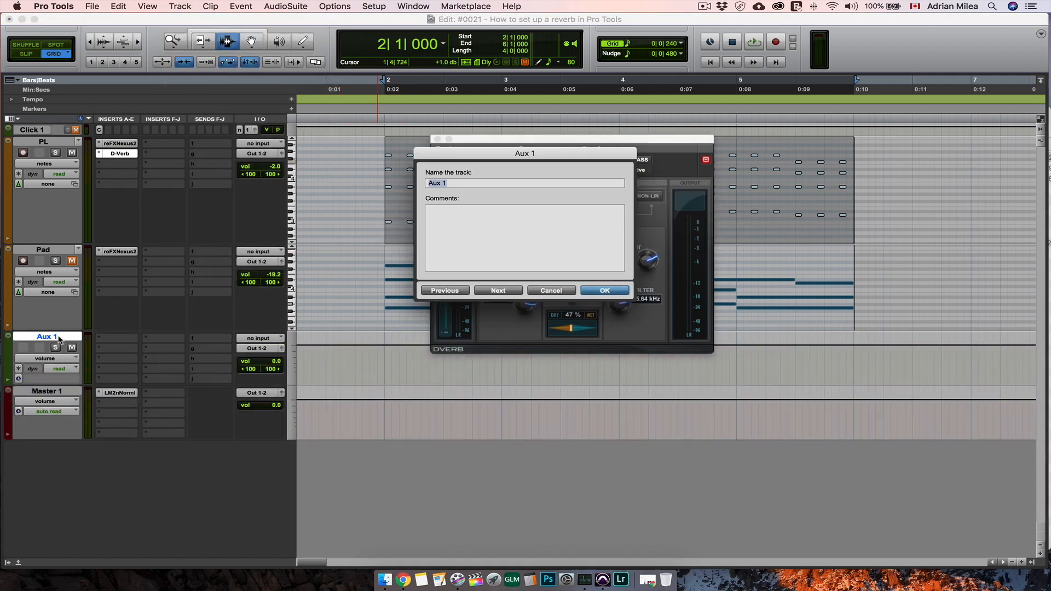
pyautogui.write('Reve')
pyautogui.click(603, 291)
# - Insert D-Verb on the Reverb track with 0.0 dB gain, Medium size and a 2.0 sec decay
pyautogui.click(119, 339)
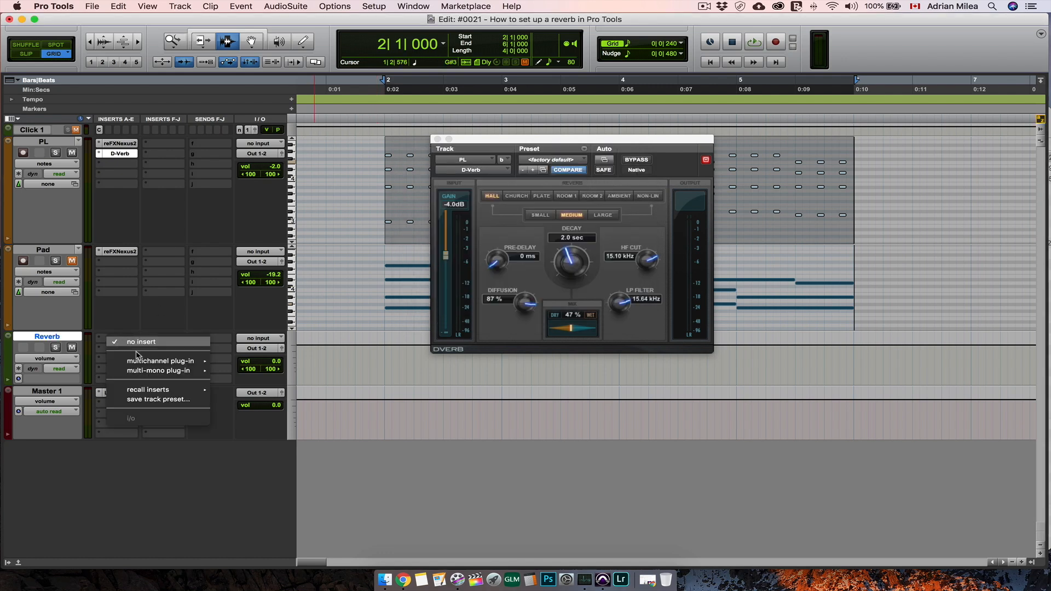
pyautogui.click(371, 73)
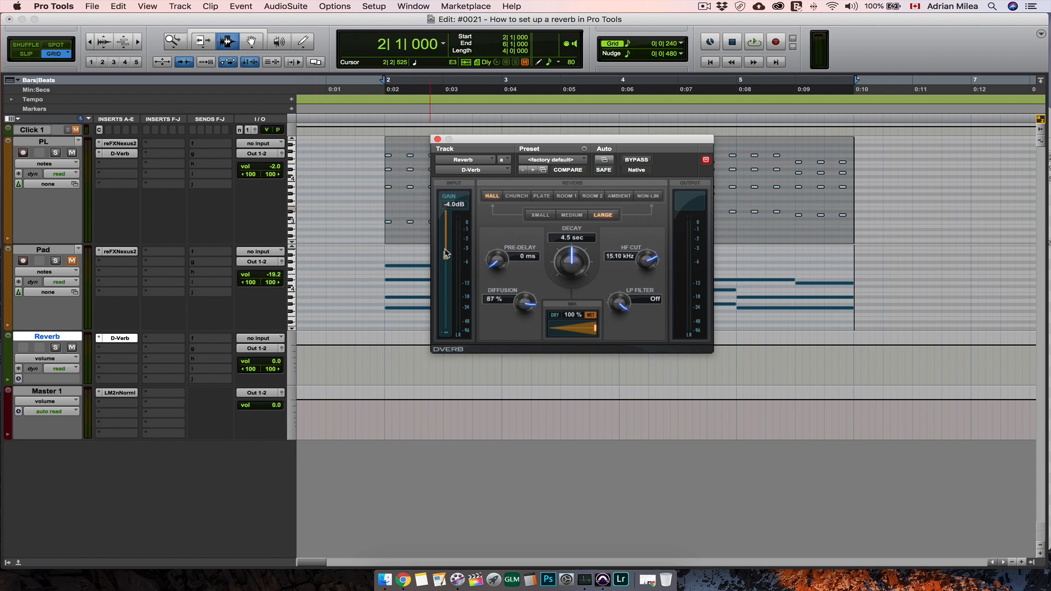
pyautogui.moveTo(446, 254); pyautogui.dragTo(451, 205)
pyautogui.click(572, 214)
pyautogui.moveTo(567, 265); pyautogui.dragTo(567, 277)
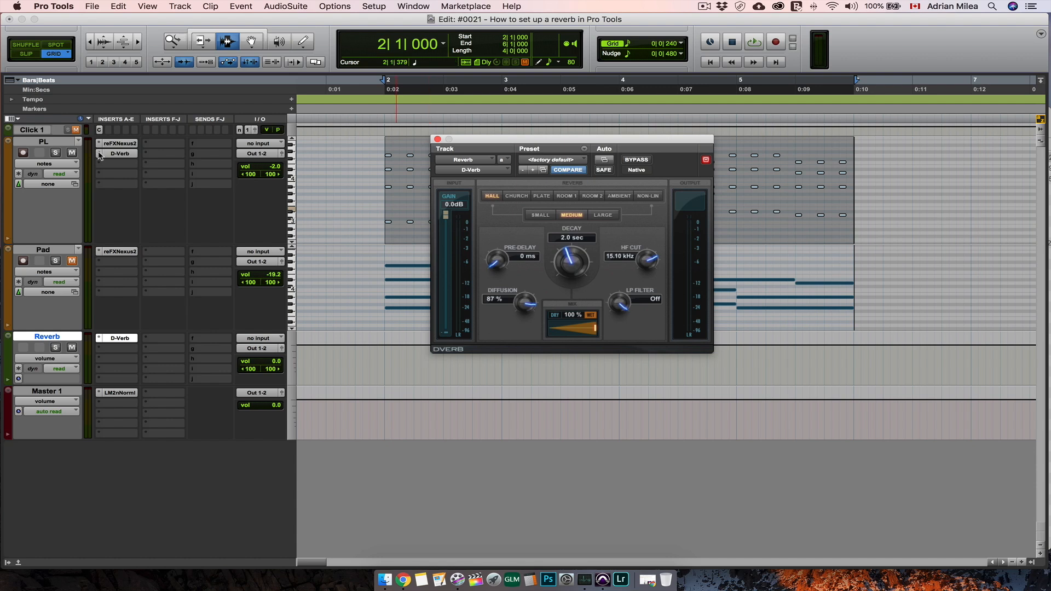
# - Remove the D-Verb insert from the PL track
pyautogui.click(115, 132)
pyautogui.click(117, 135)
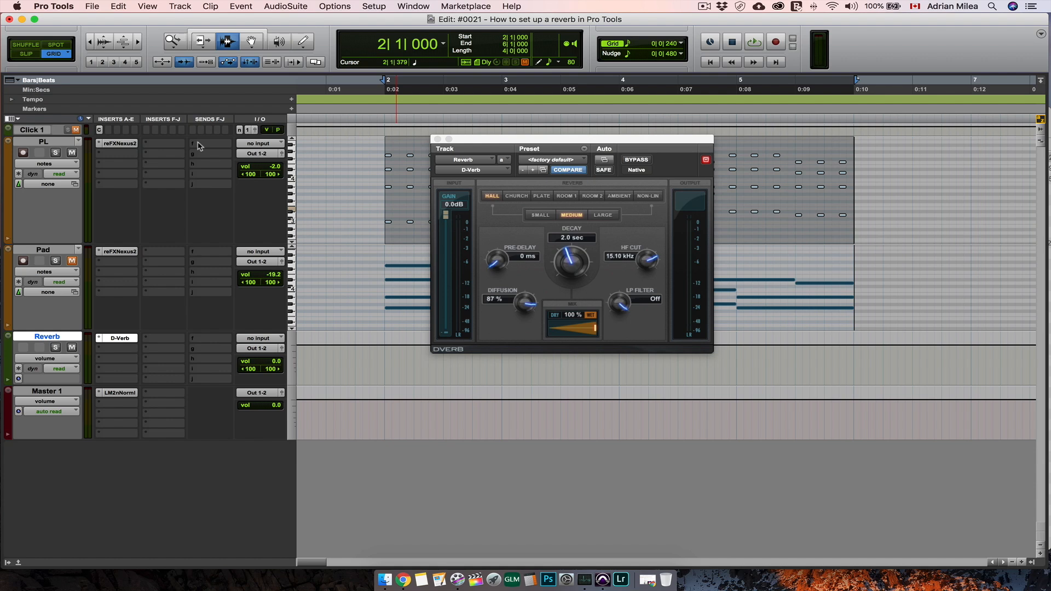
# - Set the Reverb track's input to the stereo Bus 1-2
pyautogui.click(266, 340)
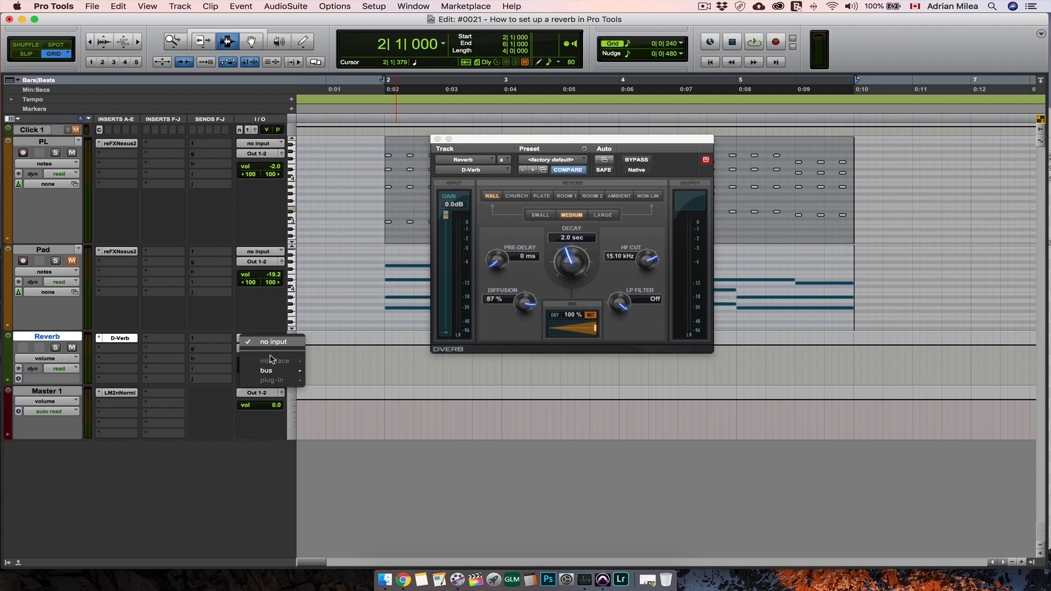
pyautogui.moveTo(280, 371)
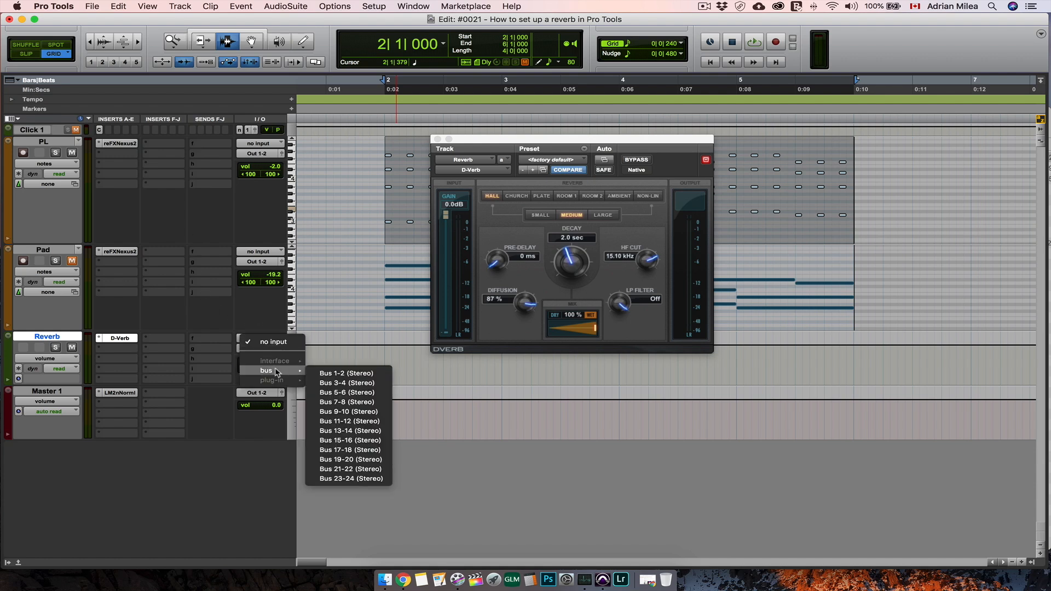
pyautogui.click(337, 374)
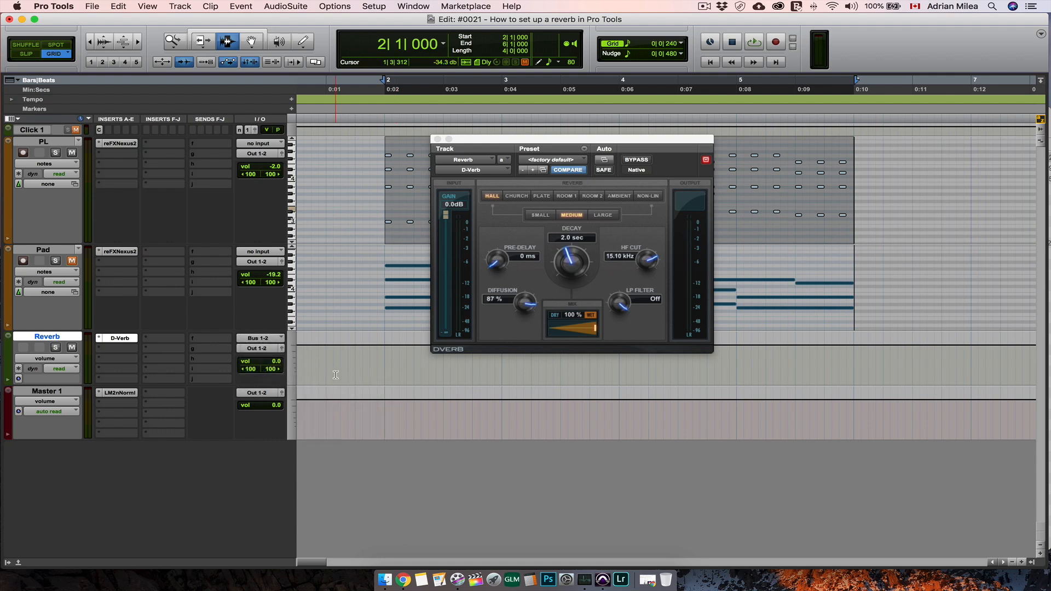
# - Rename the Reverb track's input bus, Bus 1-2, as Reverb
pyautogui.rightClick(273, 341)
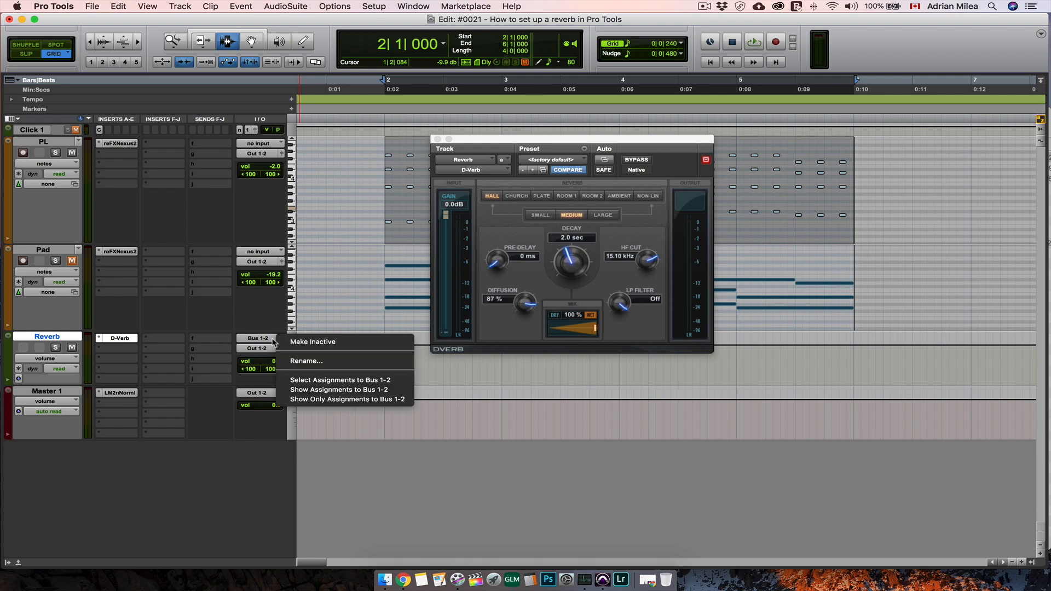
pyautogui.click(298, 362)
pyautogui.click(464, 213)
pyautogui.moveTo(469, 211); pyautogui.dragTo(415, 212)
pyautogui.write('Reverb')
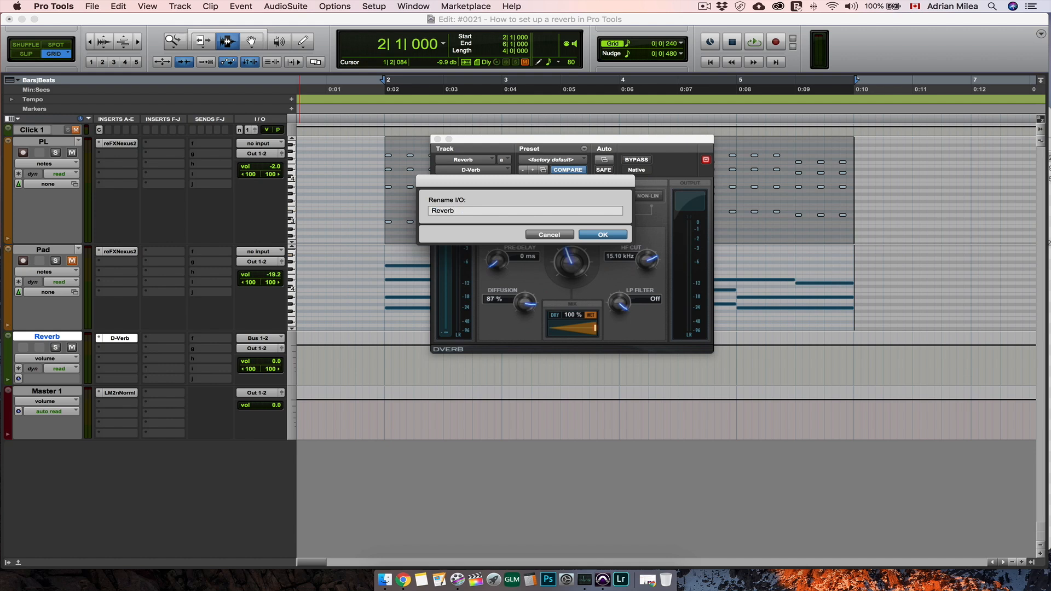
pyautogui.press('Return')
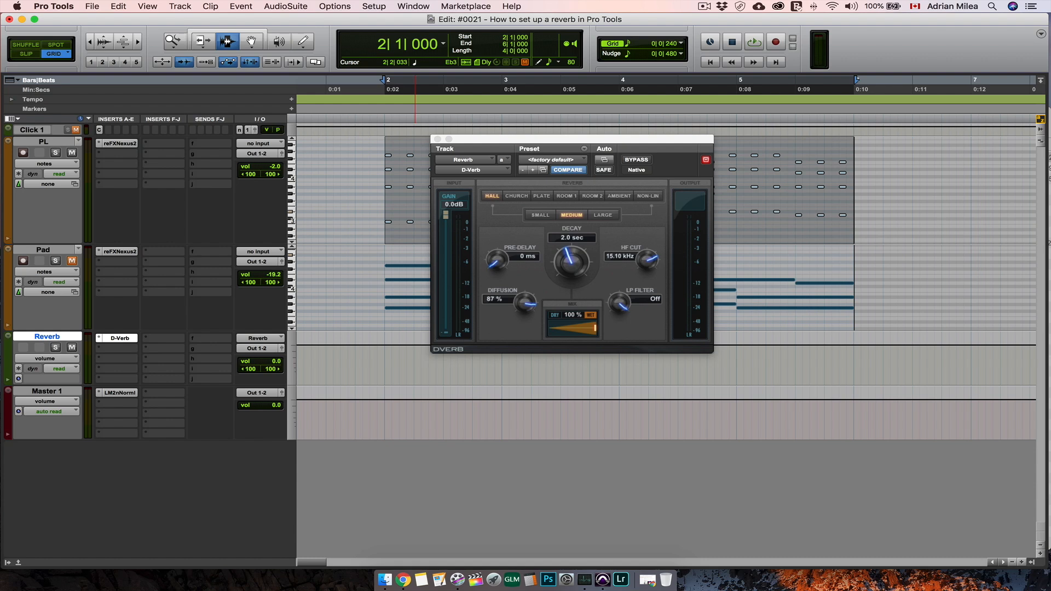
# - Add a send from the PL track to the stereo Reverb bus and raise its level to -6.9 dB during playback
pyautogui.click(210, 145)
pyautogui.moveTo(232, 176)
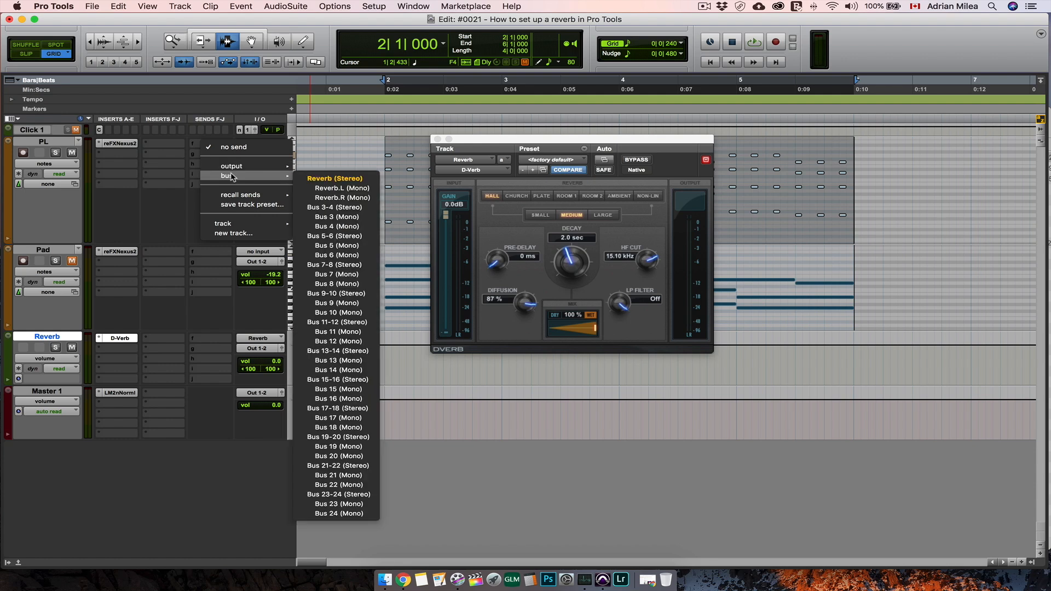
pyautogui.click(320, 179)
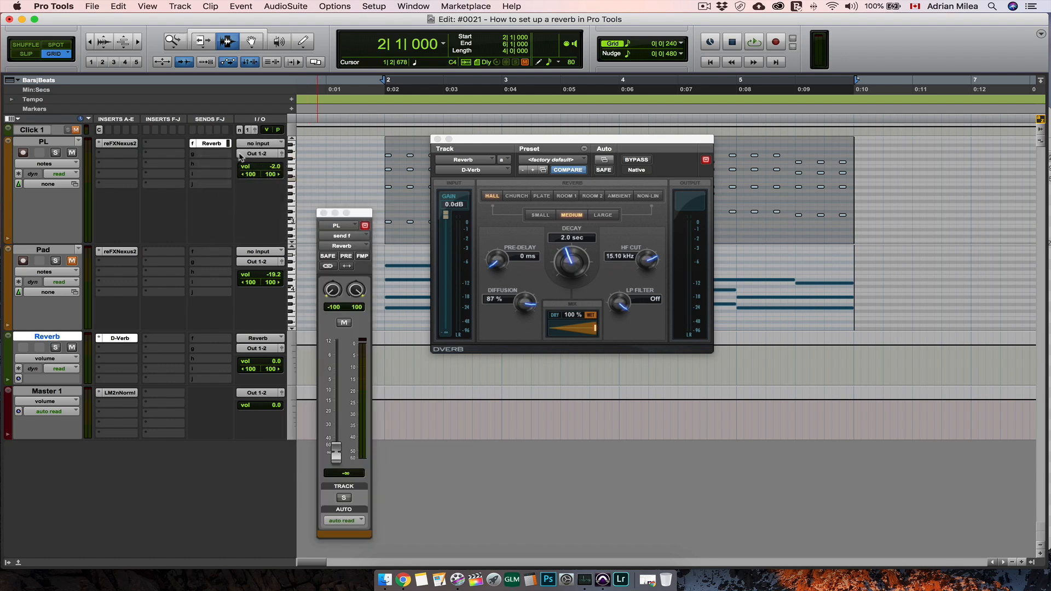
pyautogui.moveTo(336, 453)
pyautogui.mouseDown()
pyautogui.moveTo(343, 385)
pyautogui.moveTo(345, 454)
pyautogui.mouseUp()
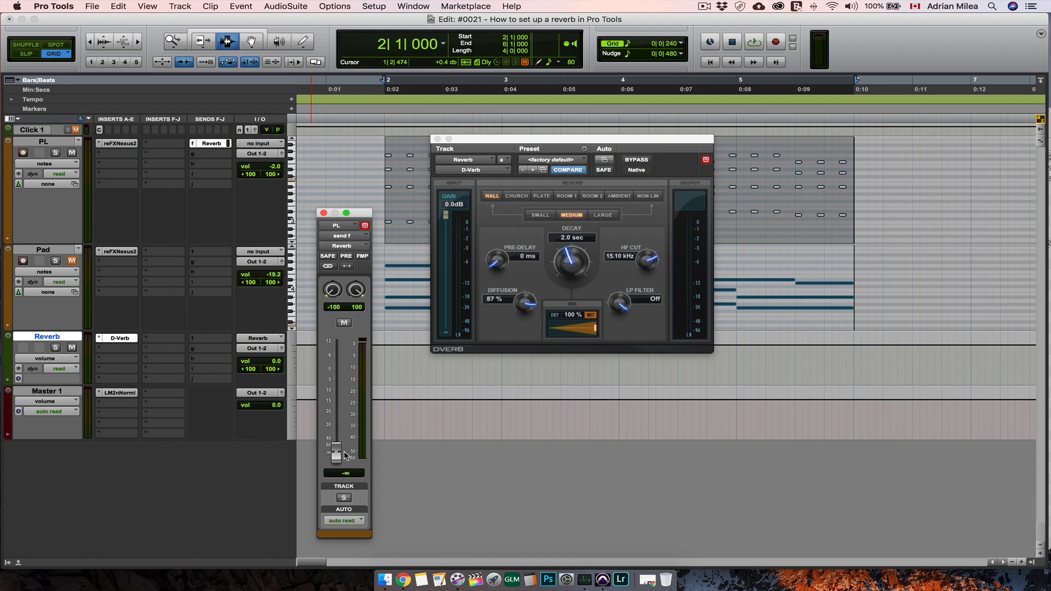
pyautogui.press('space')
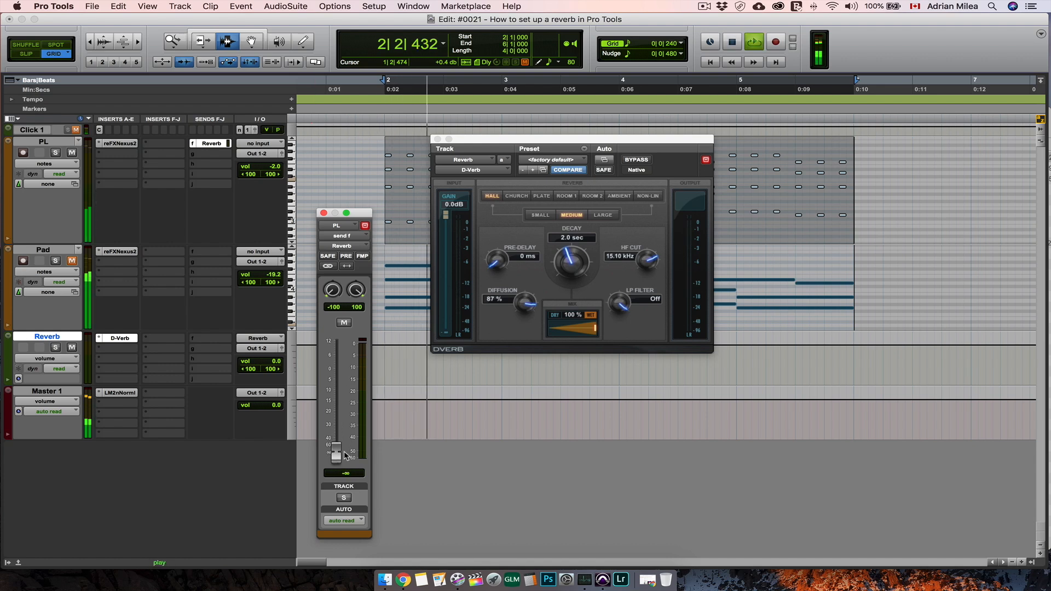
pyautogui.moveTo(339, 455); pyautogui.dragTo(340, 389)
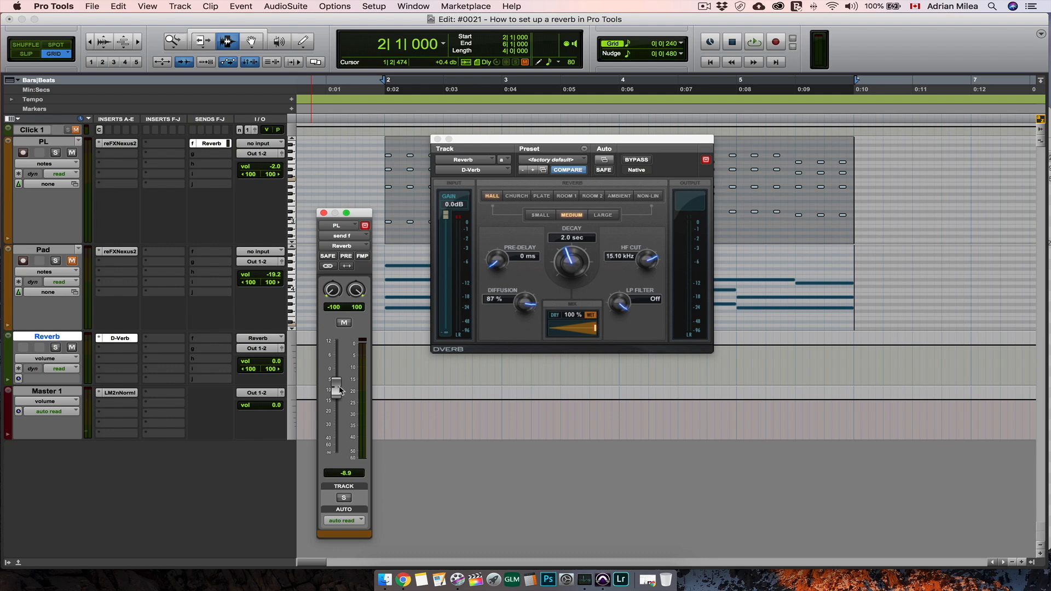
# - Unmute the Pad track and, during playback, add a send from it to the stereo Reverb bus
pyautogui.click(73, 261)
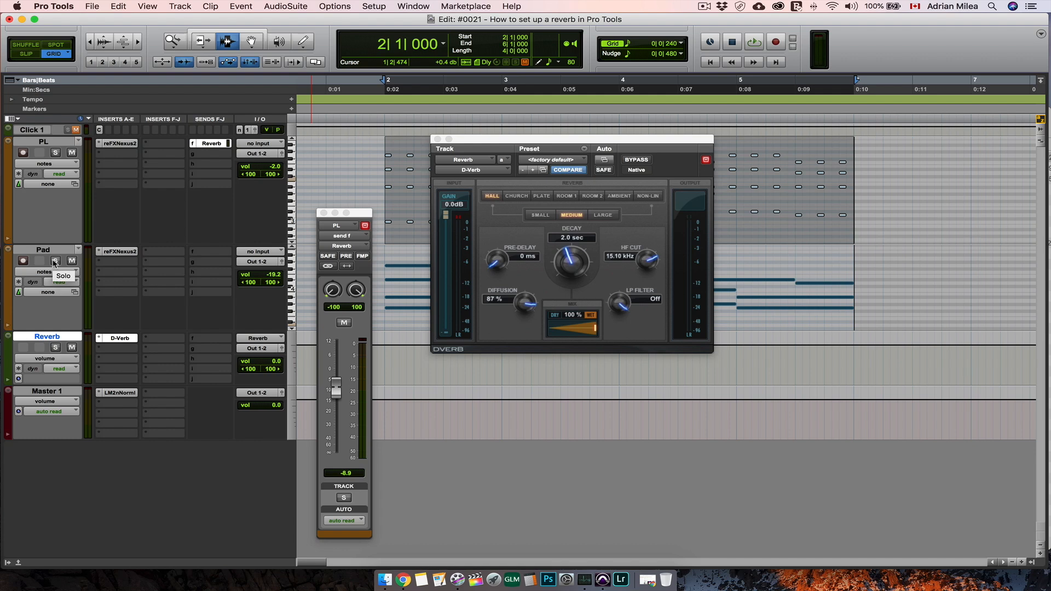
pyautogui.press('space')
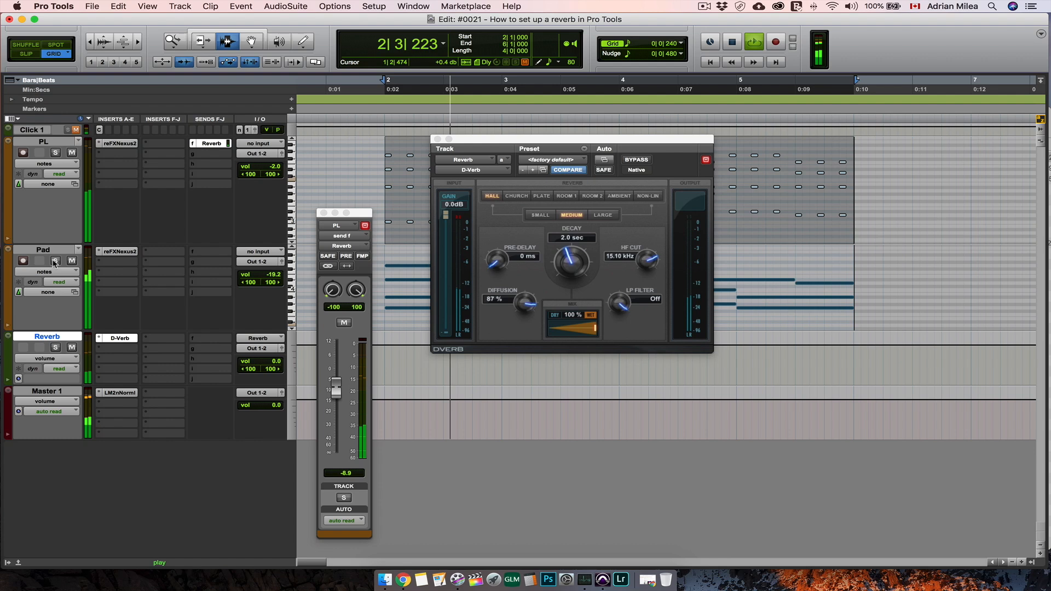
pyautogui.click(211, 252)
pyautogui.moveTo(247, 284)
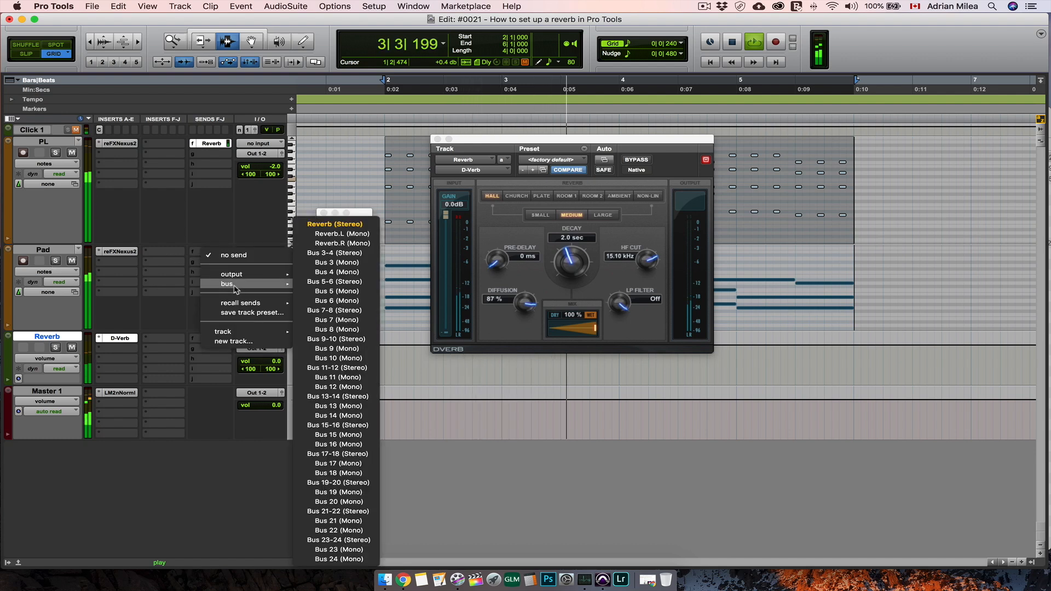
pyautogui.click(335, 224)
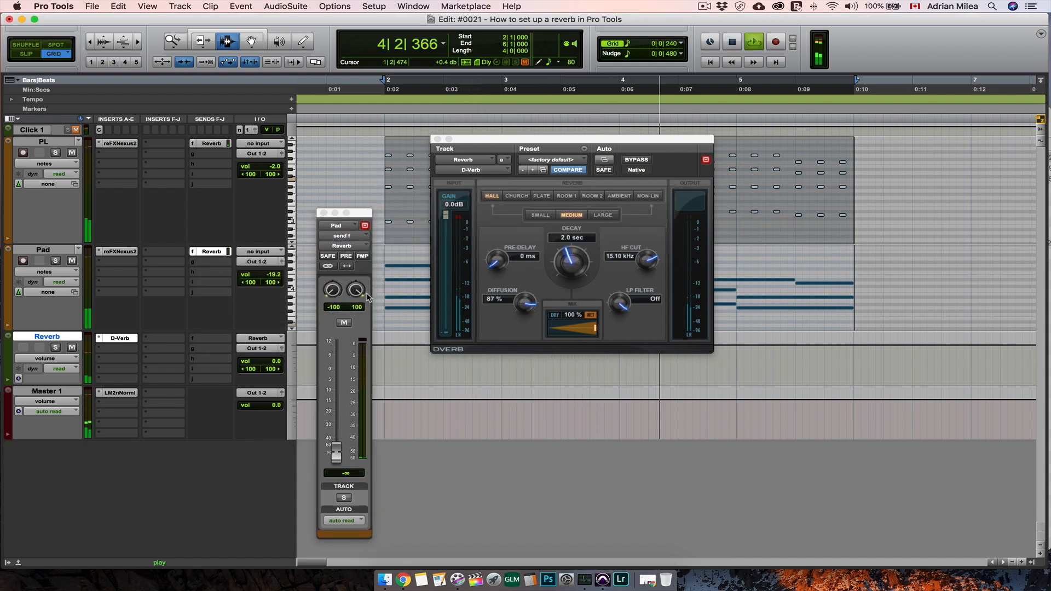
# - Set the Pad send level to -9.1 dB and the D-Verb on the Reverb track to a 5.4 sec decay at Large size
pyautogui.moveTo(336, 453); pyautogui.dragTo(343, 389)
pyautogui.moveTo(572, 278)
pyautogui.mouseDown()
pyautogui.moveTo(577, 254)
pyautogui.moveTo(579, 279)
pyautogui.mouseUp()
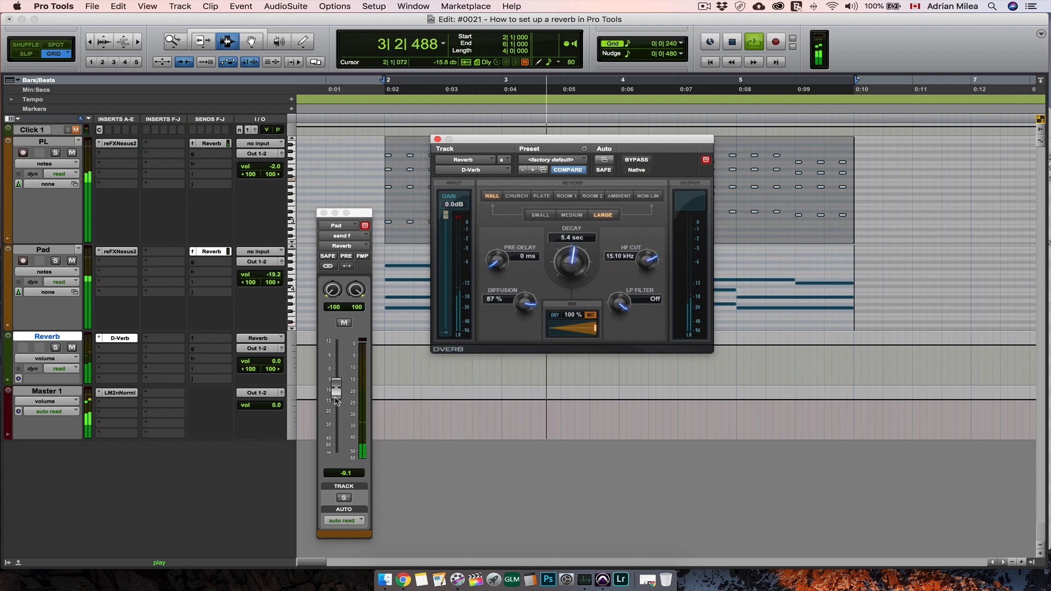
# - Make the Reverb track solo-safe while Pad is temporarily soloed, and restart playback
pyautogui.click(56, 260)
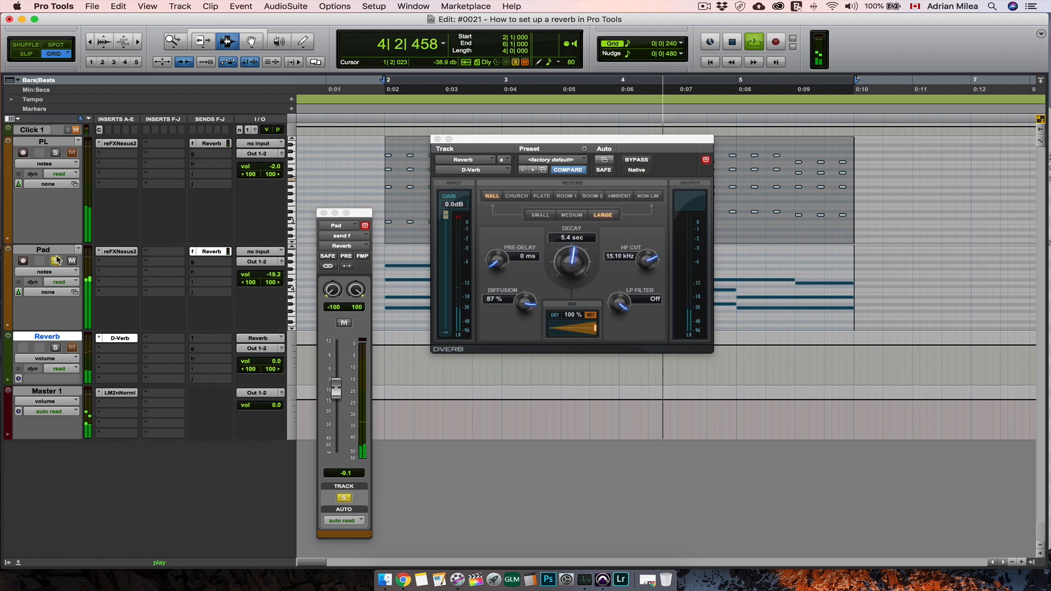
pyautogui.click(56, 347)
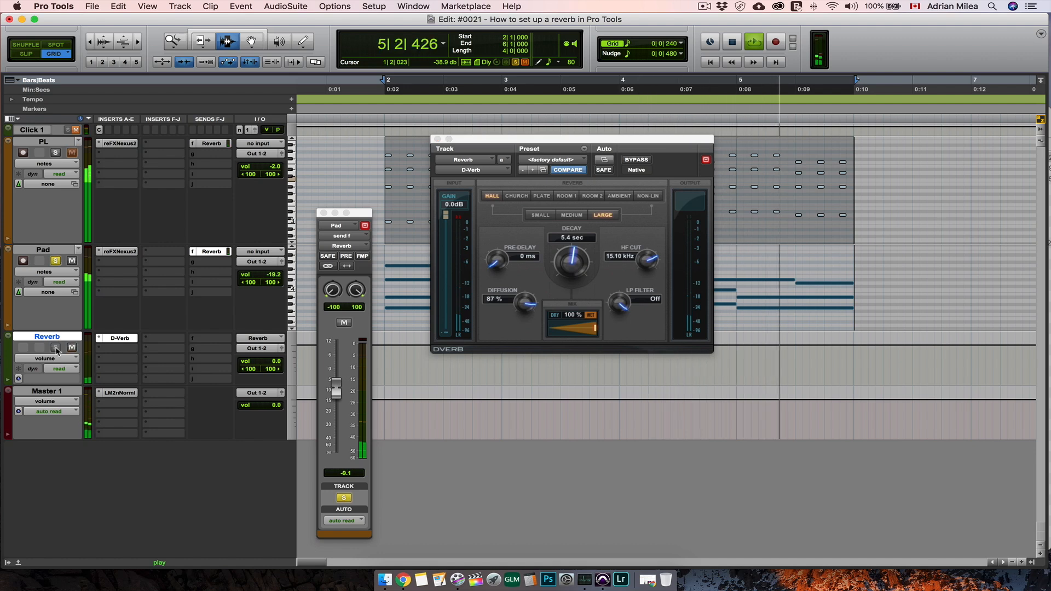
pyautogui.press('space')
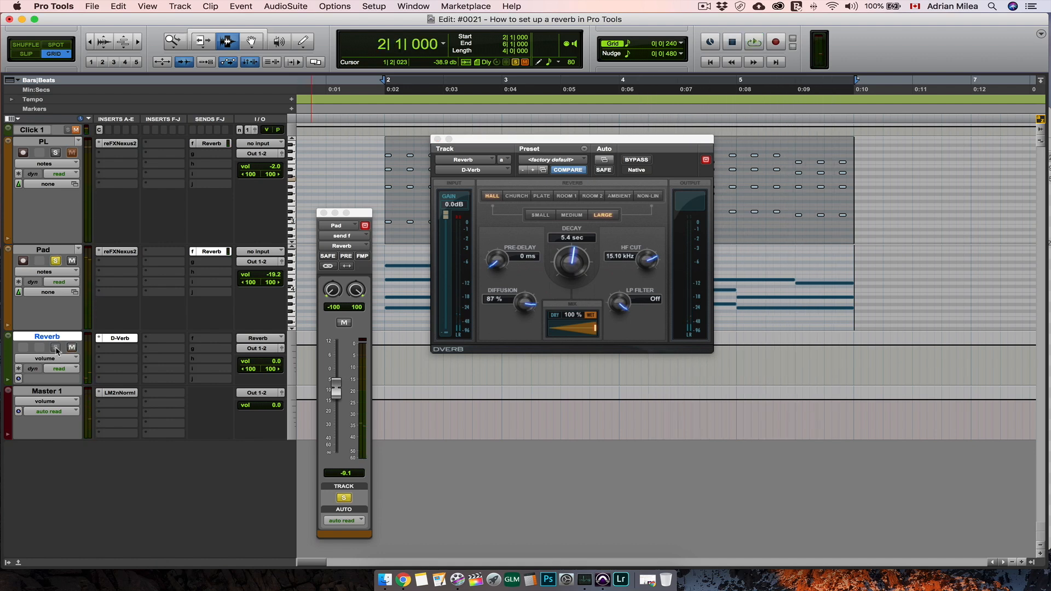
pyautogui.press('space')
pyautogui.click(56, 260)
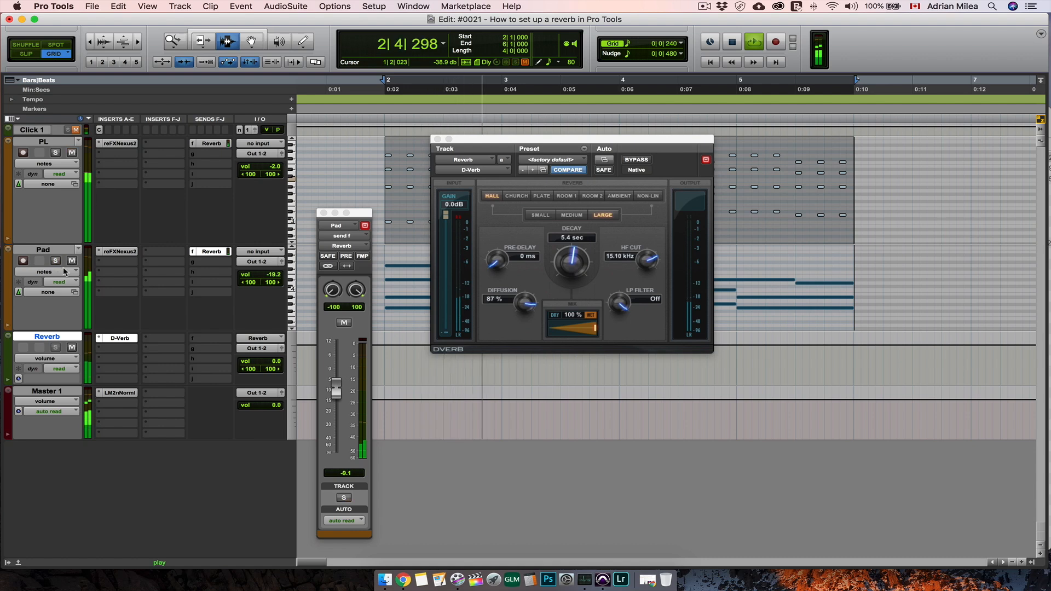
# - Open the PL track's Reverb send, set its level to -6.5 dB during playback, and stop the loop
pyautogui.click(340, 395)
pyautogui.click(210, 144)
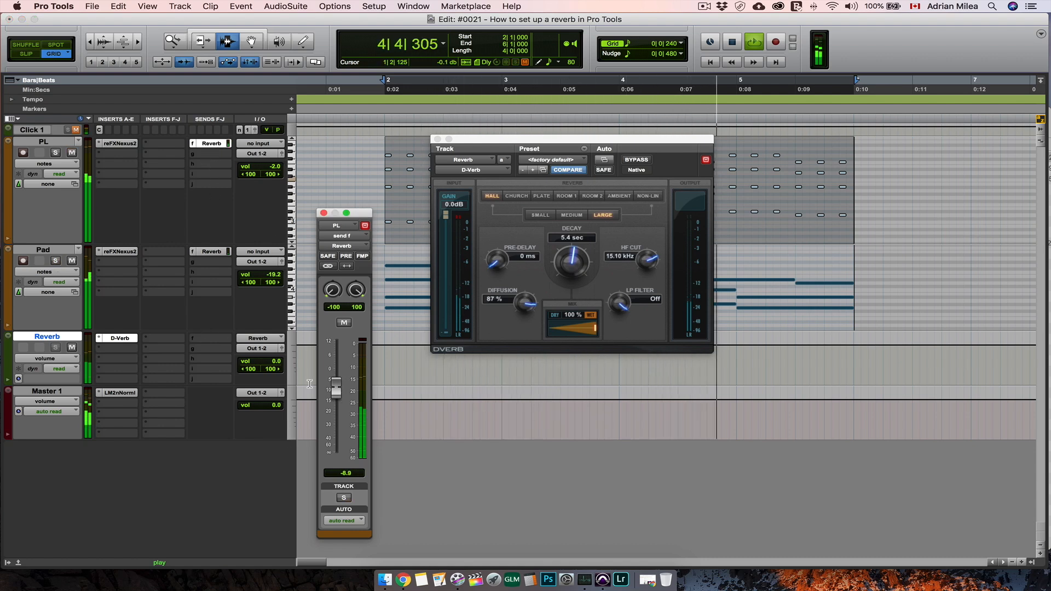
pyautogui.moveTo(336, 389); pyautogui.dragTo(340, 392)
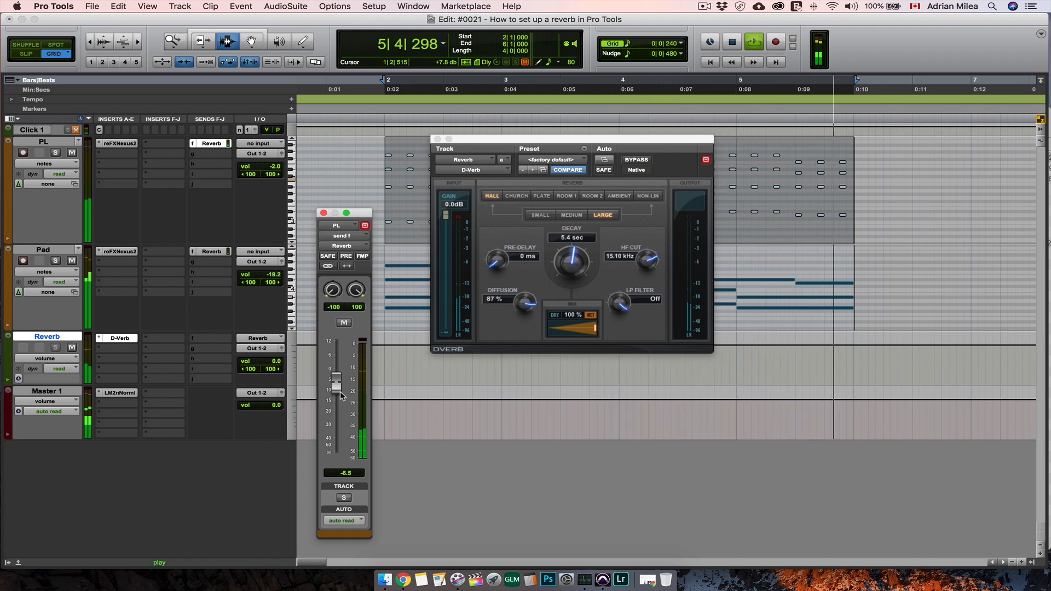
pyautogui.press('space')
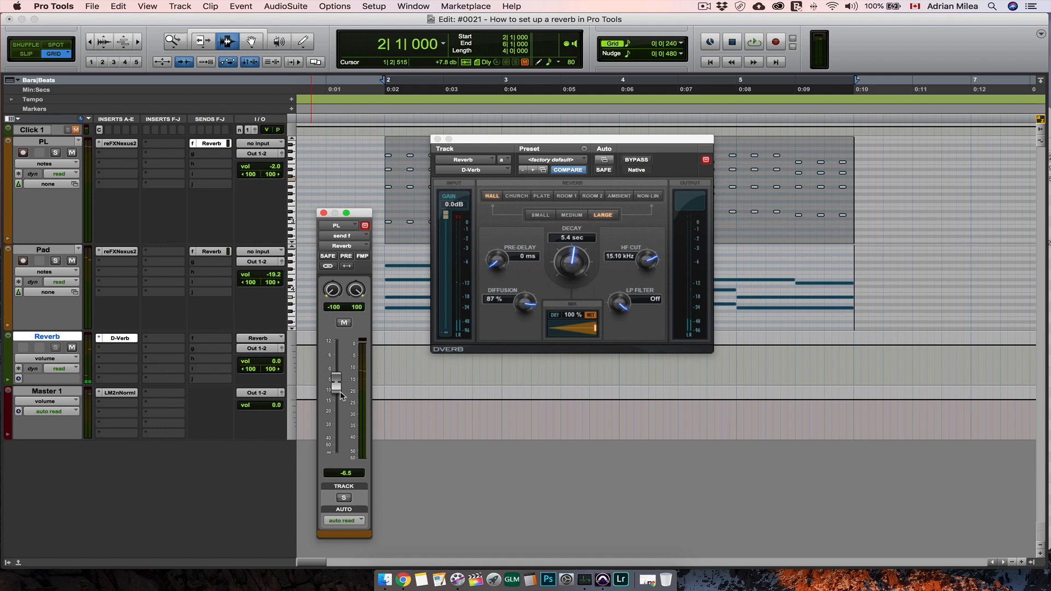